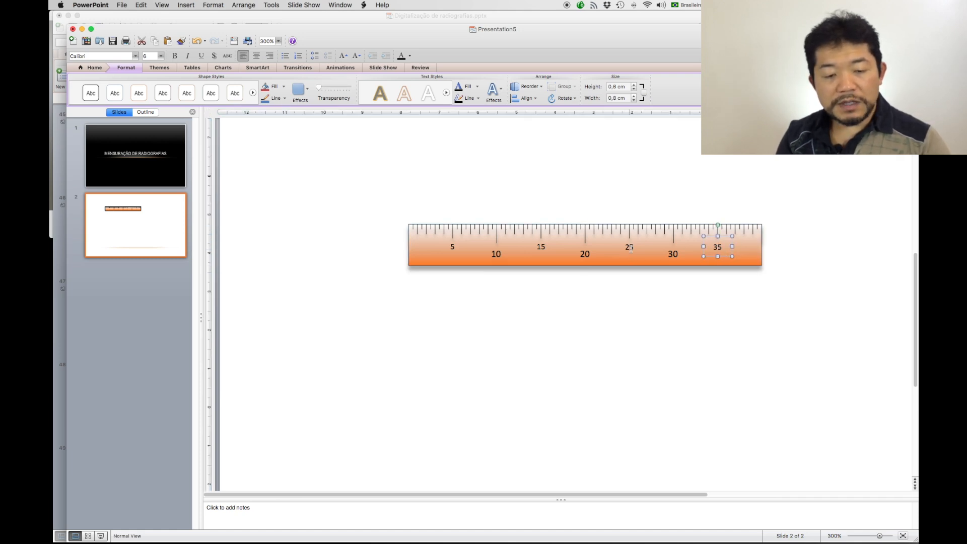
Align the ruler's 5, 15, 25 and 35 labels with one another along a single row
shift+click(630, 247)
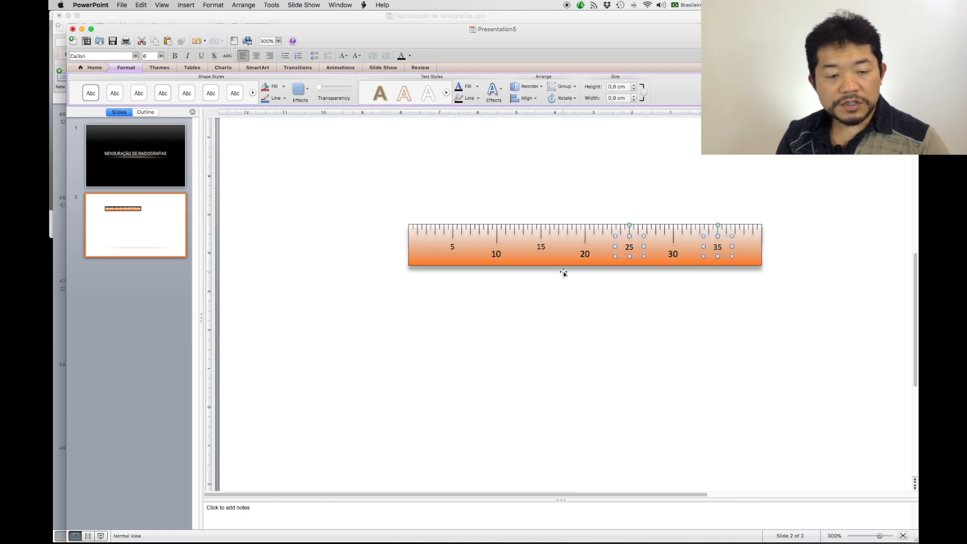
shift+click(541, 250)
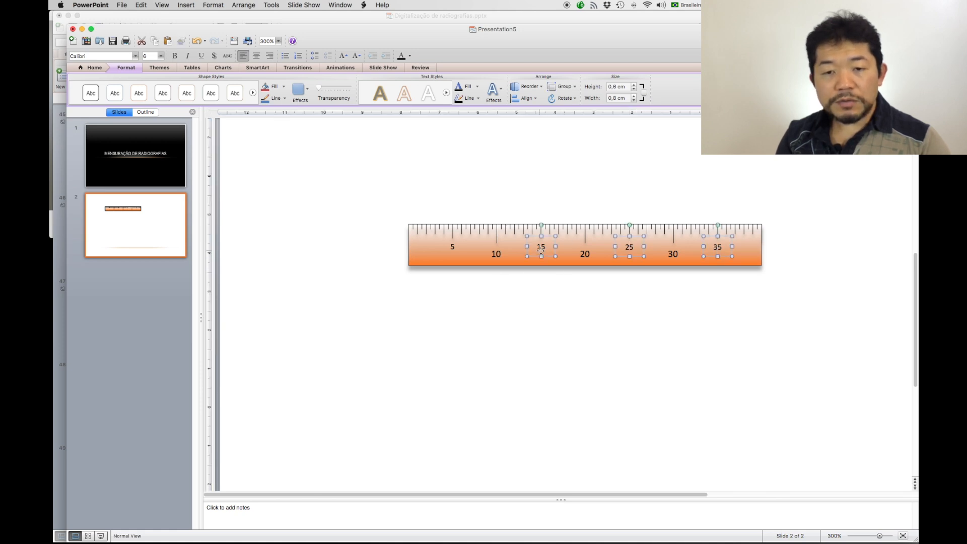
shift+click(452, 246)
click(525, 97)
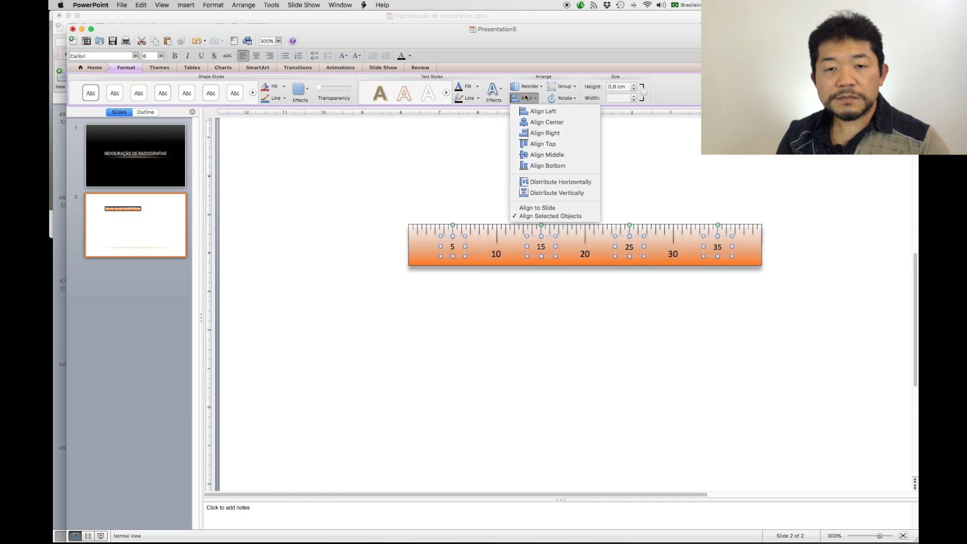
click(553, 149)
Align the ruler's 10, 20 and 30 labels to each other by their top edges
click(496, 254)
shift+click(588, 255)
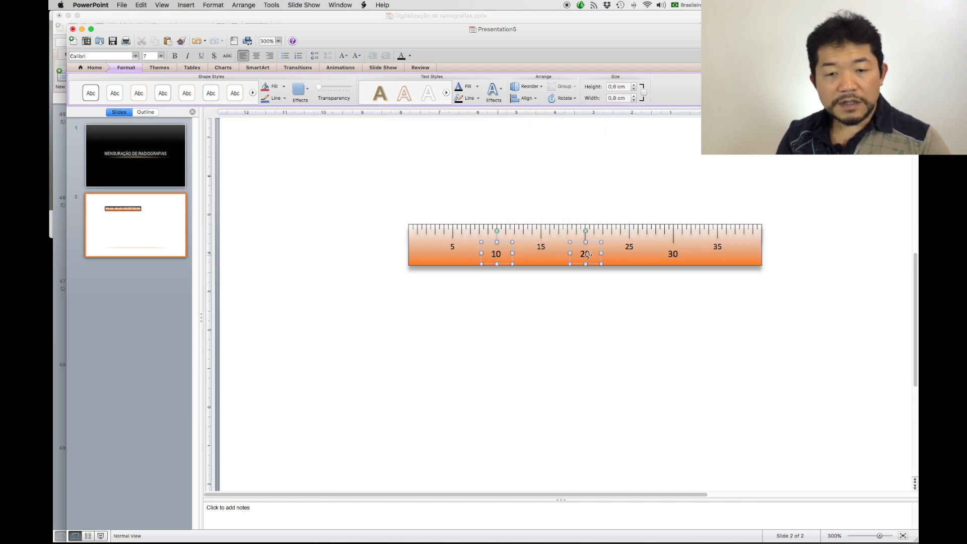
shift+click(673, 255)
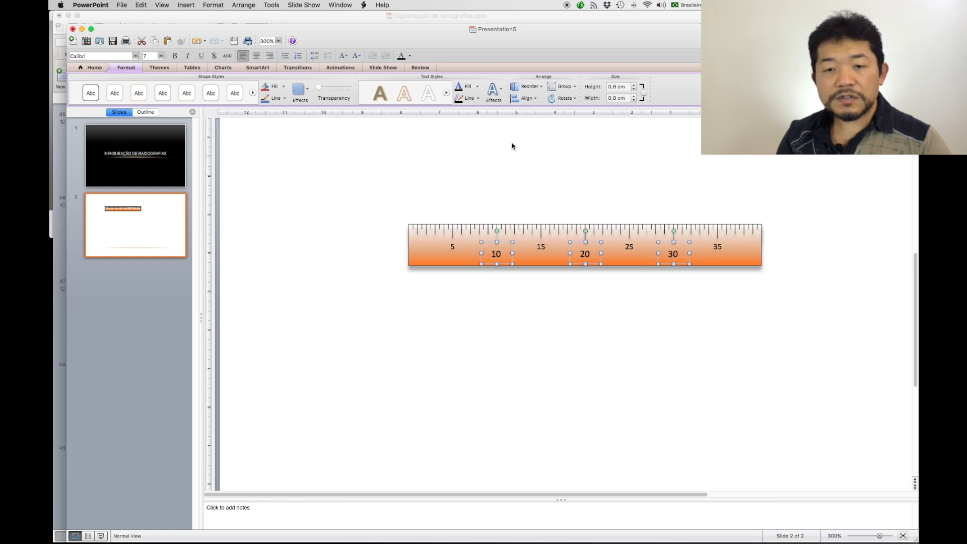
click(513, 100)
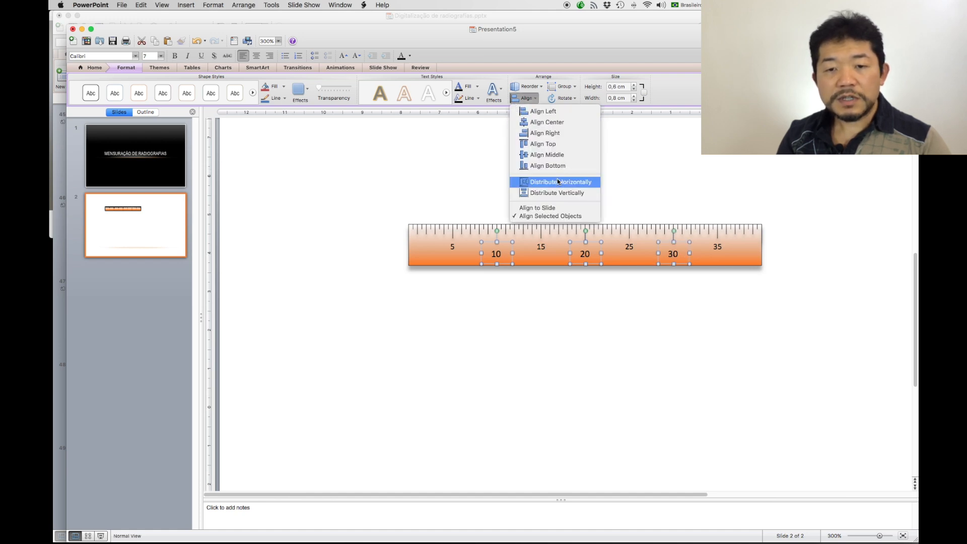
click(551, 144)
click(624, 195)
Select the ruler body, all tick marks and number labels, and group them into one object
key(super+a)
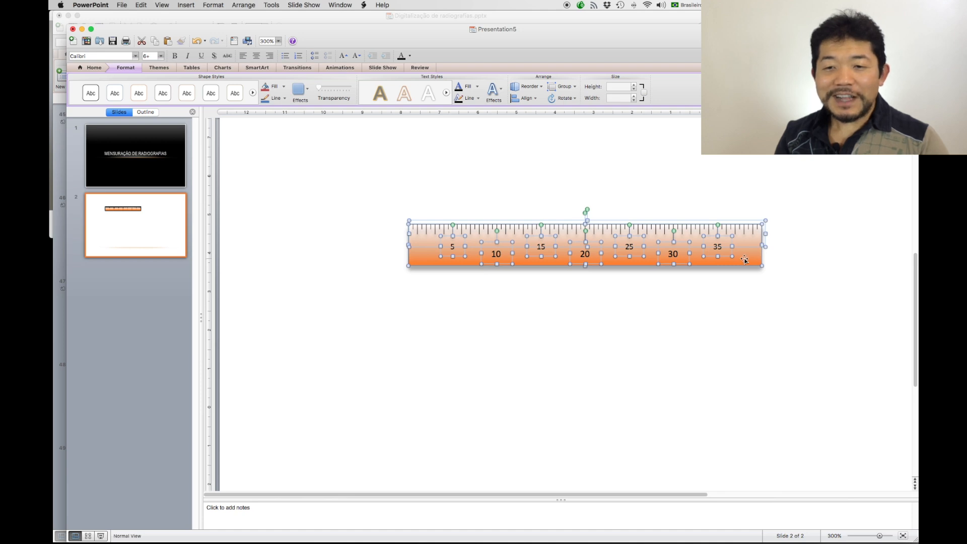
drag(378, 177, 811, 367)
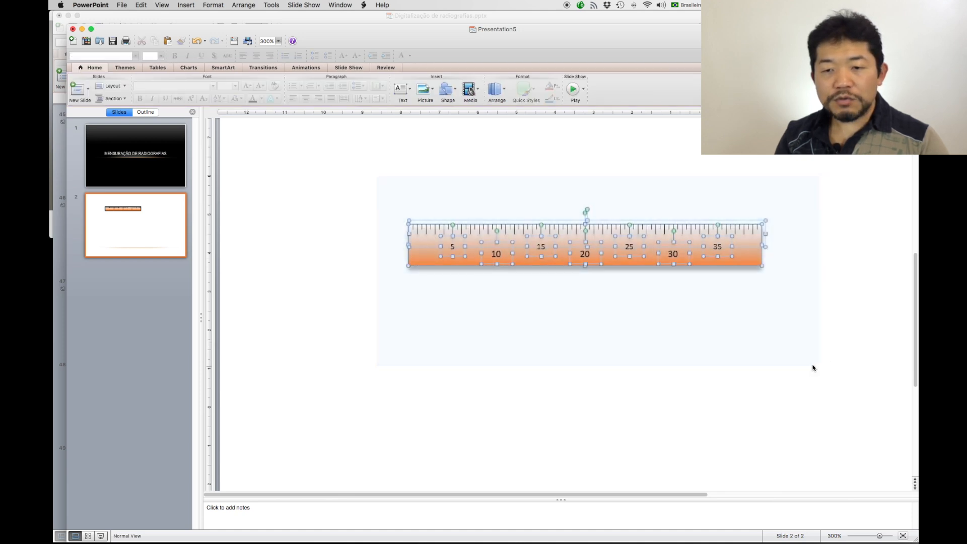
right_click(752, 260)
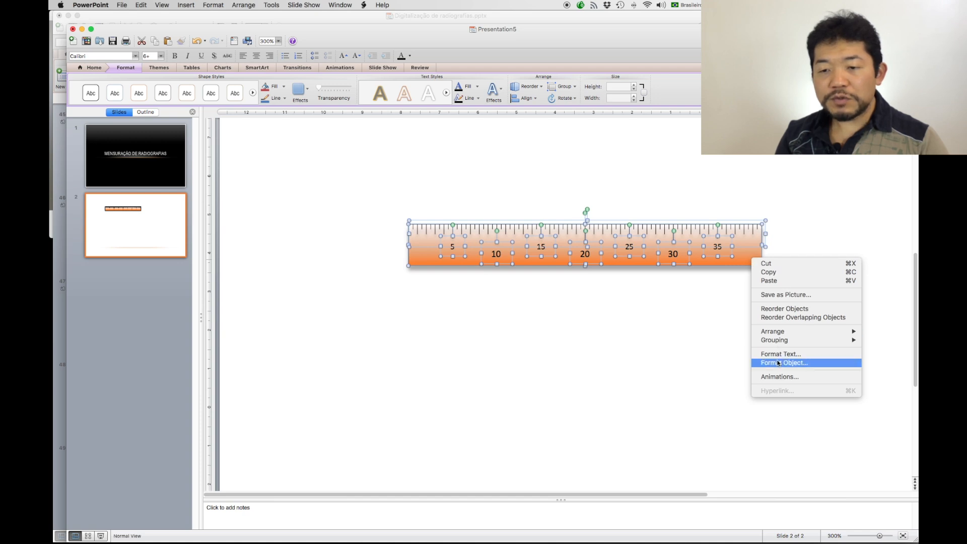
mouse_move(778, 342)
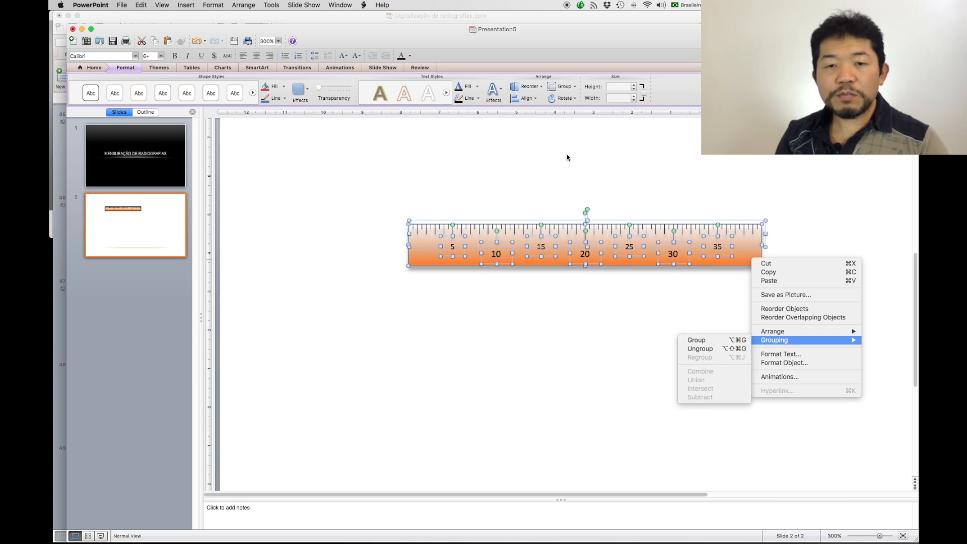
click(526, 101)
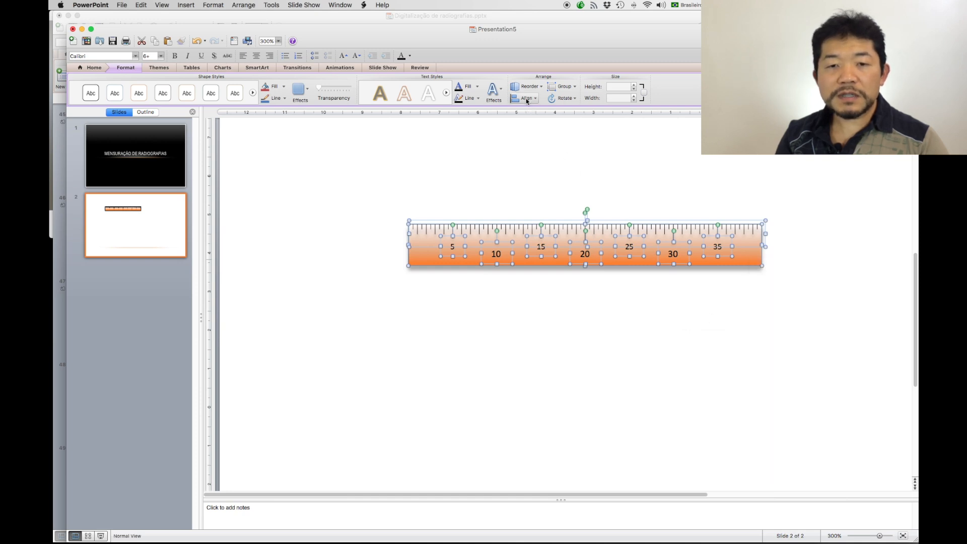
click(562, 86)
click(569, 100)
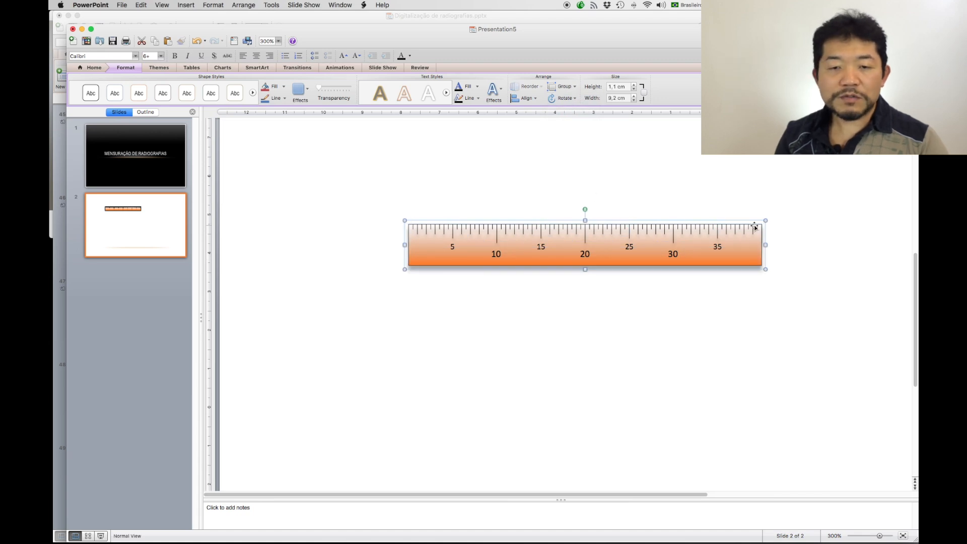
Rotate the grouped ruler upright beside the slide's right edge and shift the radiograph slightly right and down, closer to the ruler
click(279, 41)
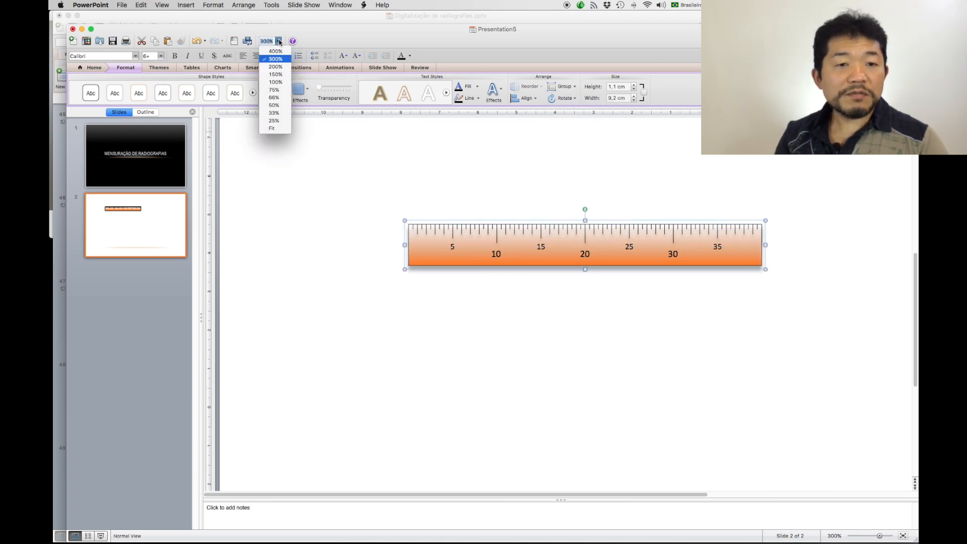
click(280, 130)
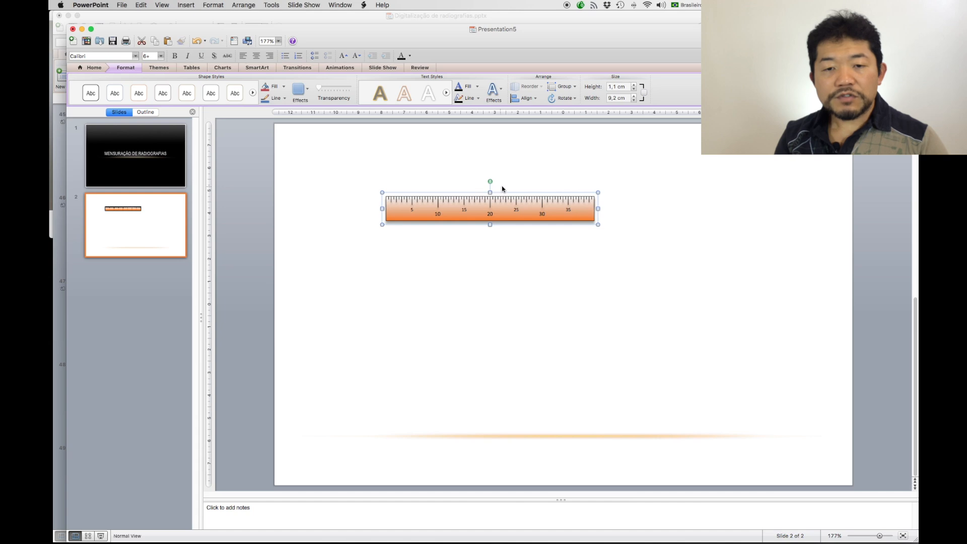
drag(491, 179, 794, 265)
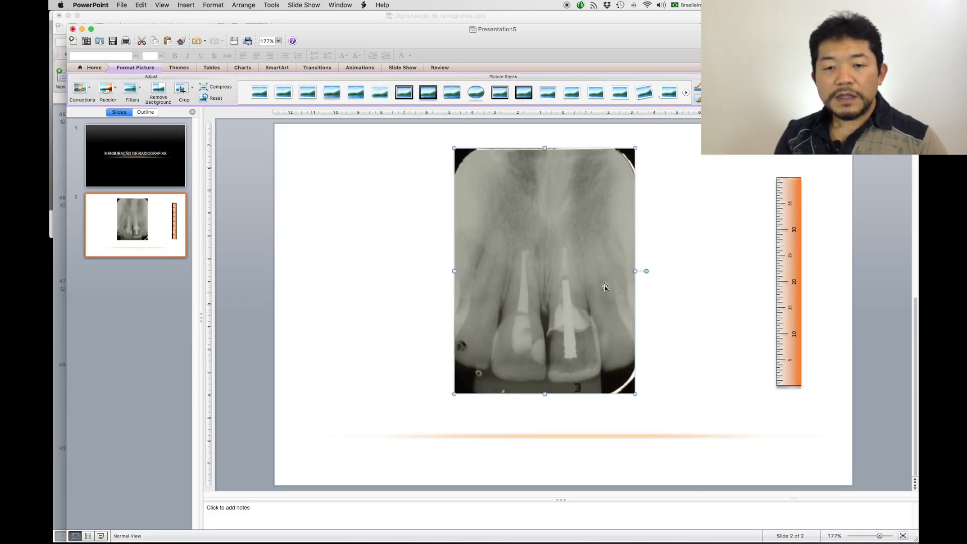
click(539, 267)
drag(539, 266, 572, 277)
Set the background of slide 2 to a solid black fill
right_click(327, 272)
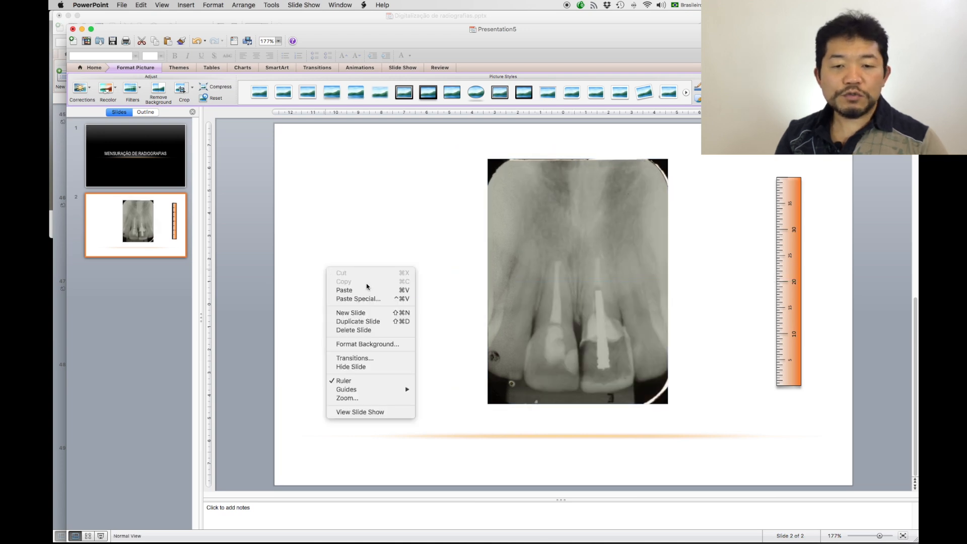
click(368, 346)
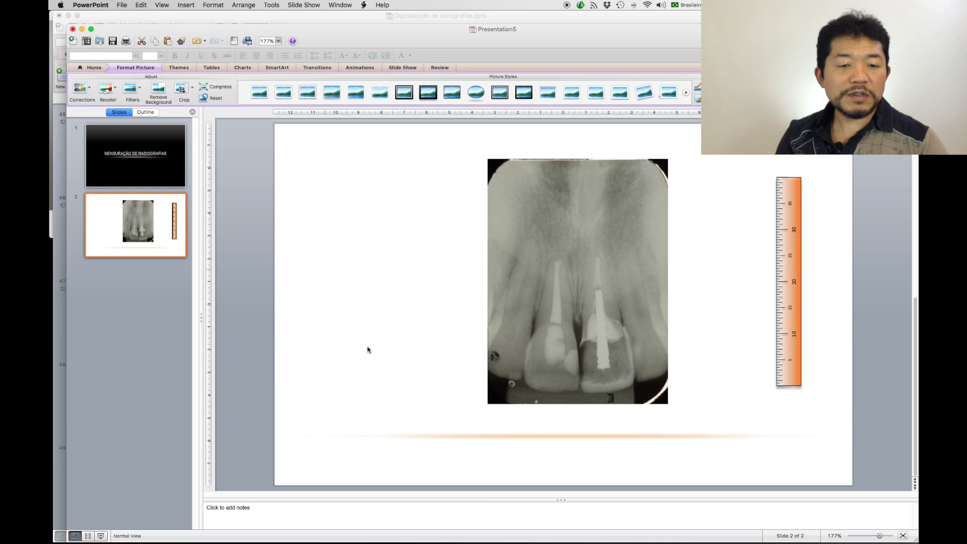
click(264, 45)
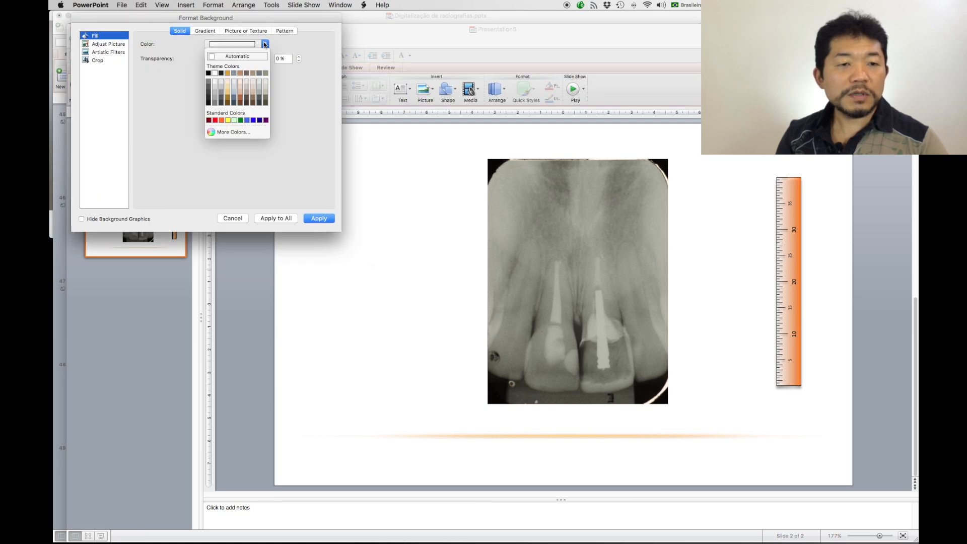
click(208, 74)
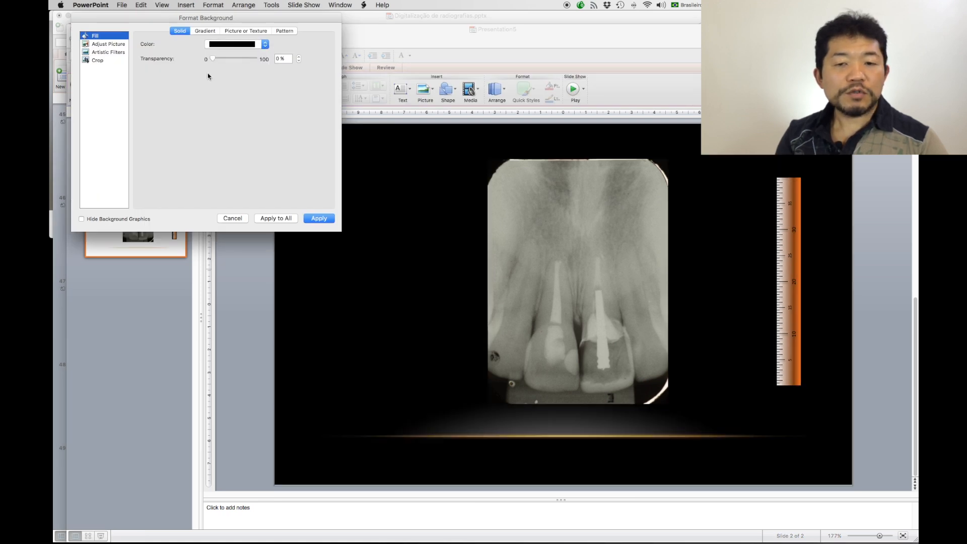
key(Return)
Move the ruler next to the radiograph and stretch it to the image's full height, about 10.8 cm
drag(789, 349, 724, 334)
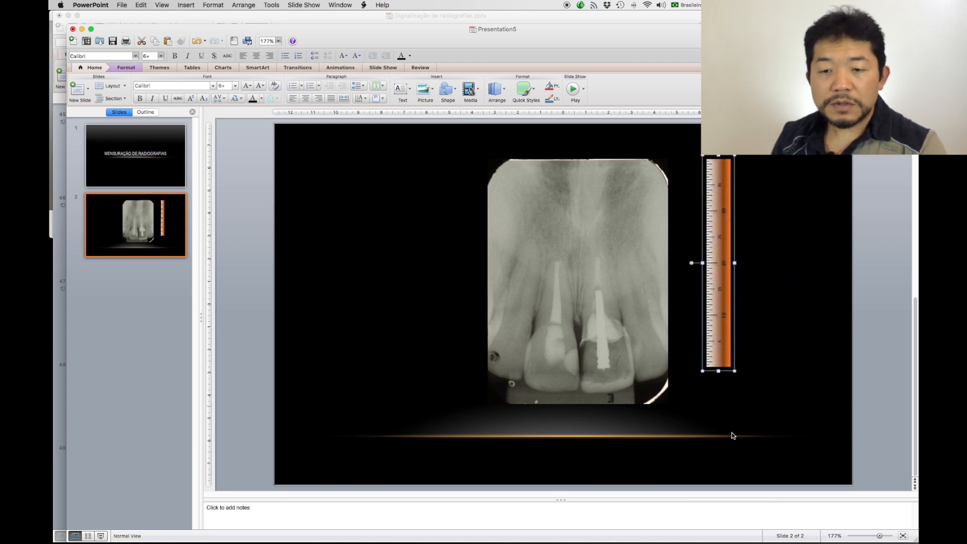
drag(719, 372, 719, 403)
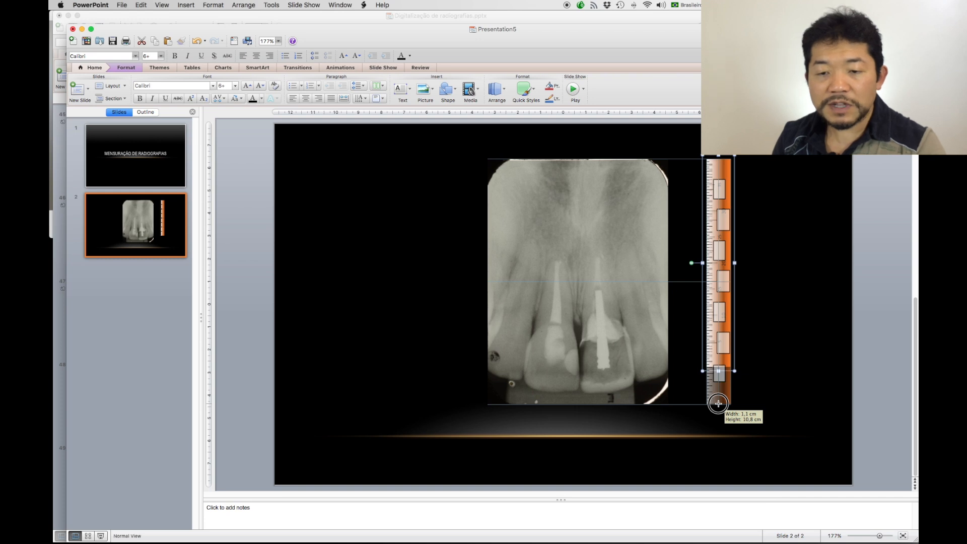
drag(718, 403, 718, 404)
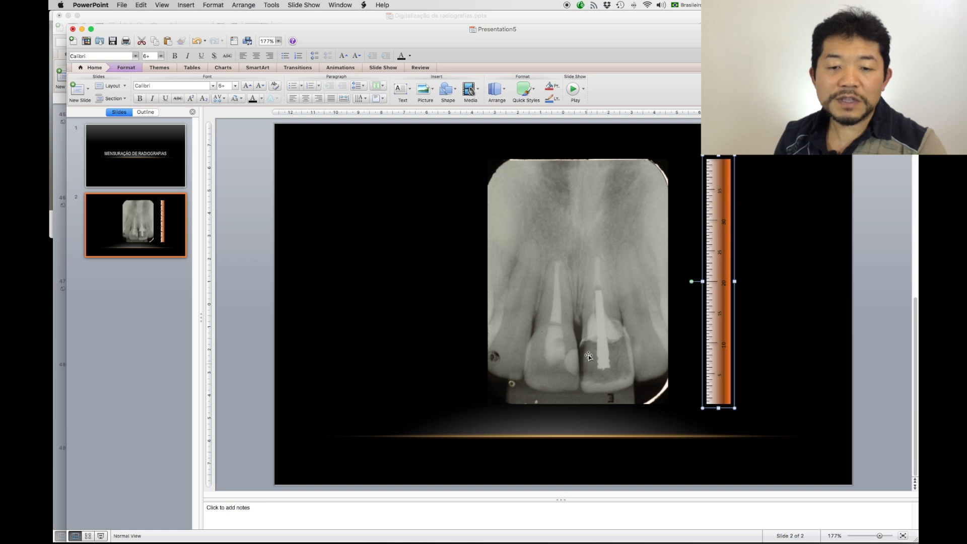
Place the ruler over the radiograph, bring it to the front, and line its scale up with the tooth containing the metal post
drag(722, 272, 630, 270)
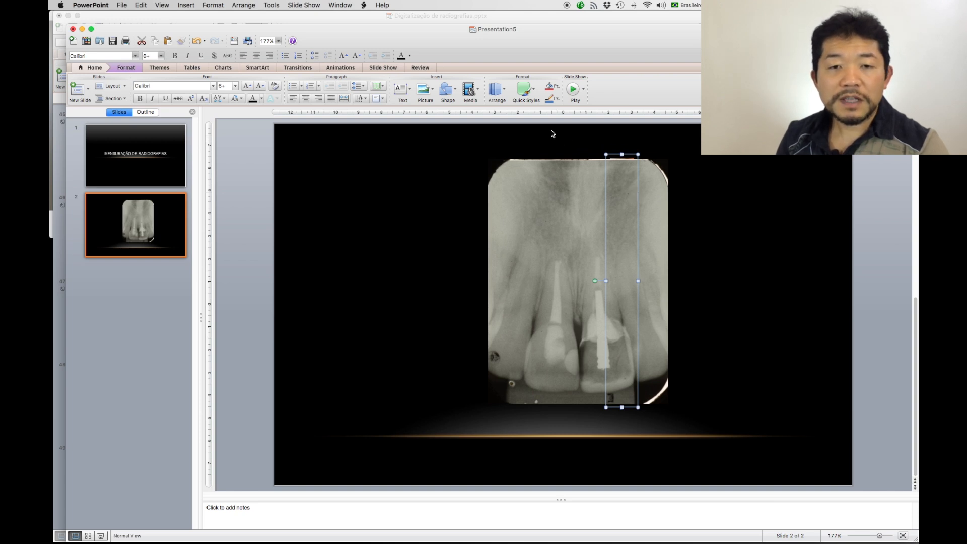
click(500, 92)
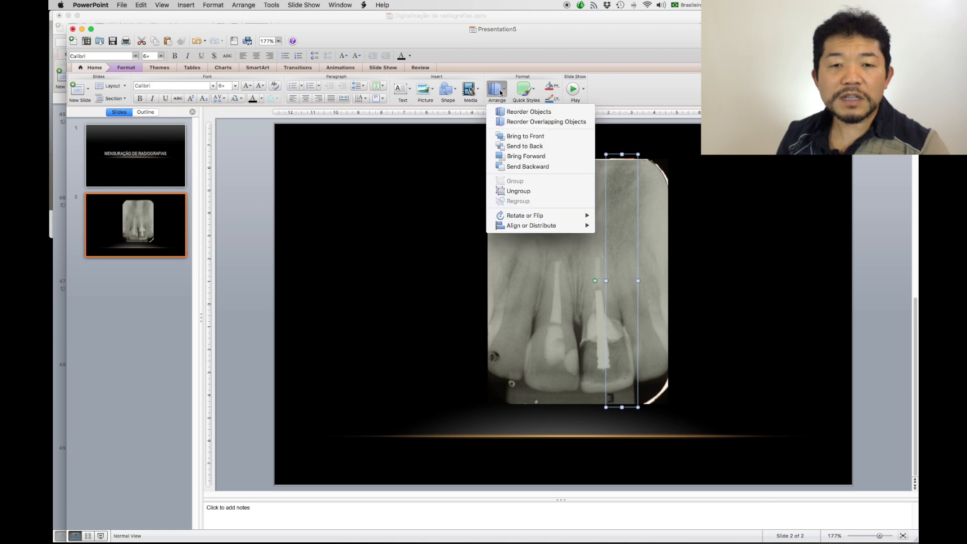
click(514, 137)
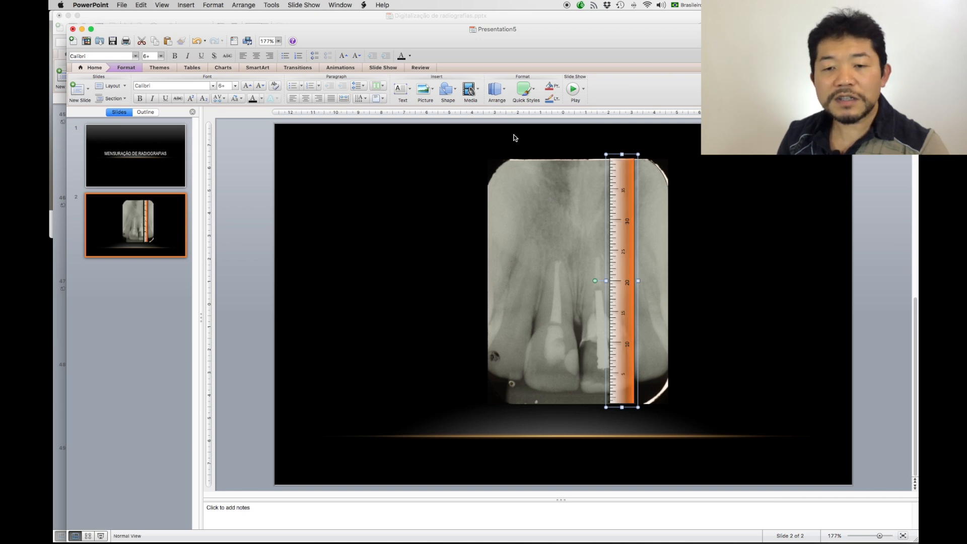
drag(631, 267, 618, 272)
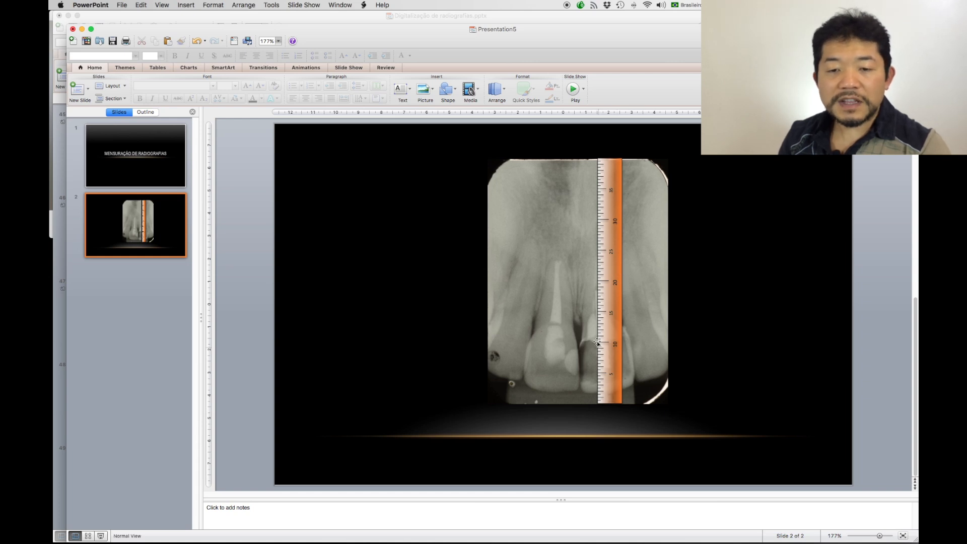
Ungroup the ruler so that its body can be formatted separately
right_click(618, 263)
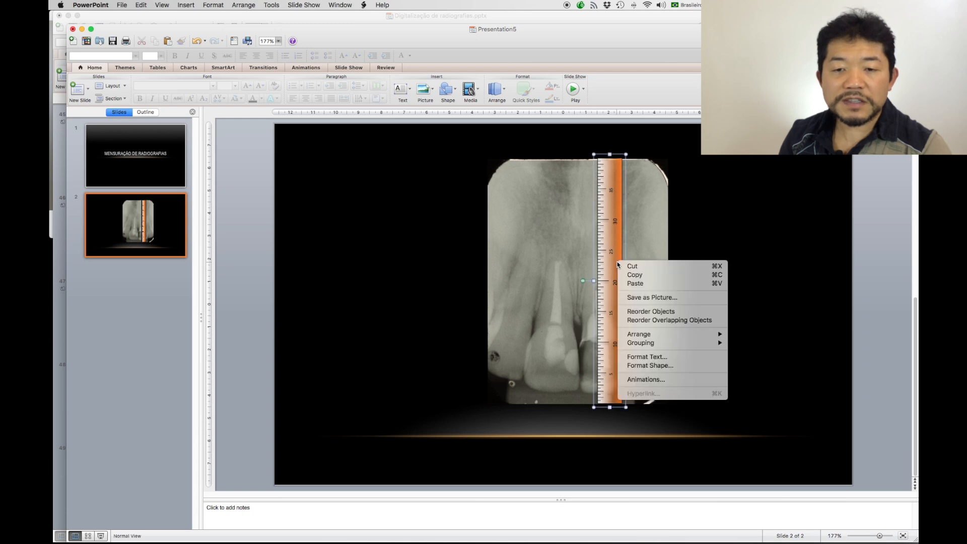
mouse_move(644, 345)
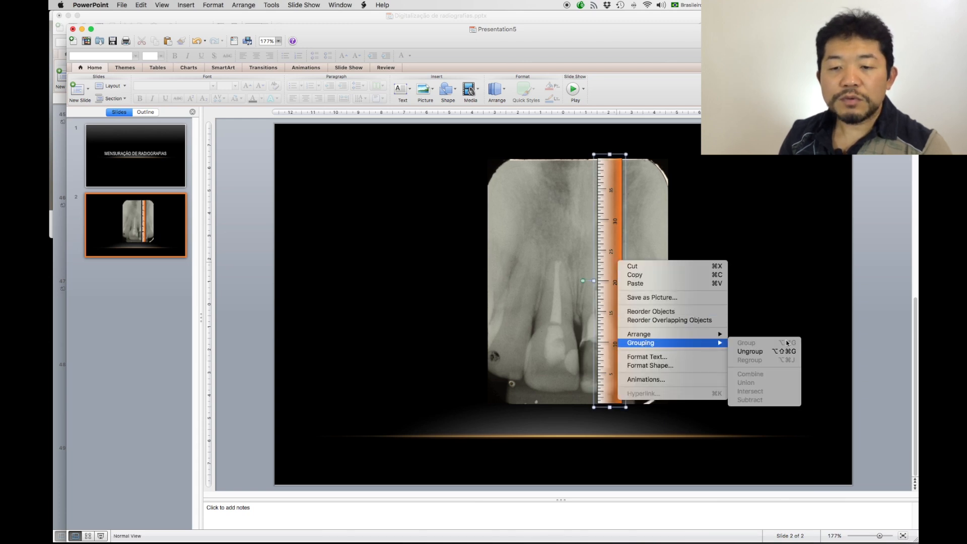
click(772, 353)
click(737, 351)
Set the transparency of the orange gradient stop at 0% in the ruler body's fill to 85%
click(615, 323)
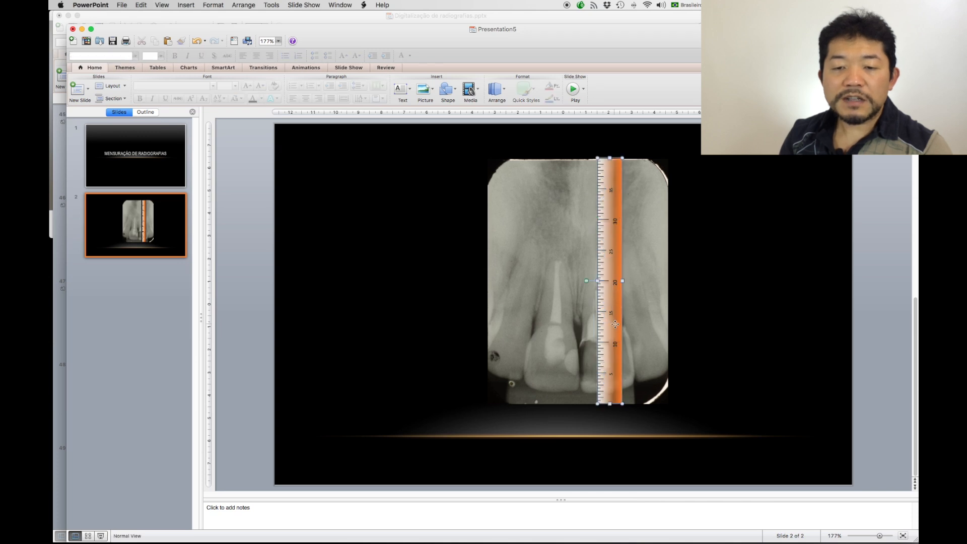
right_click(615, 326)
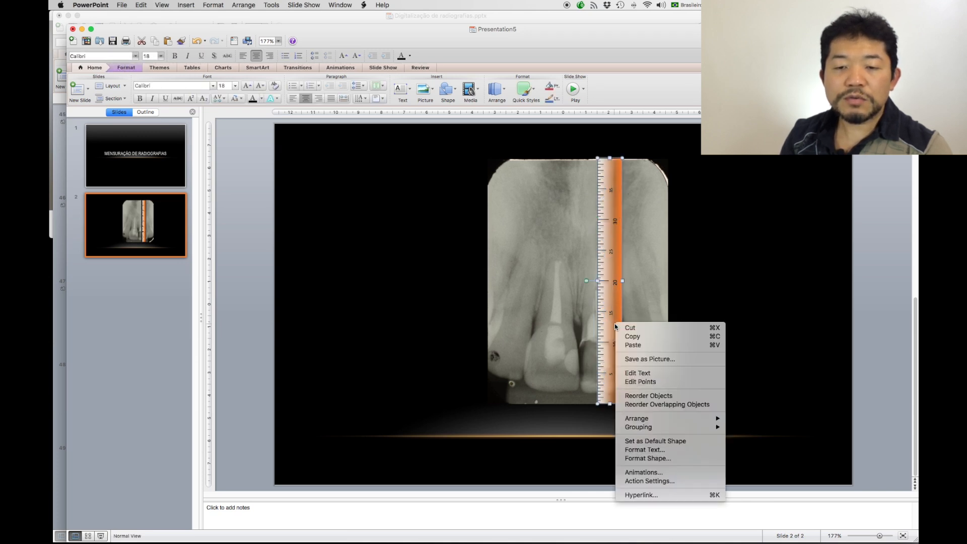
click(653, 459)
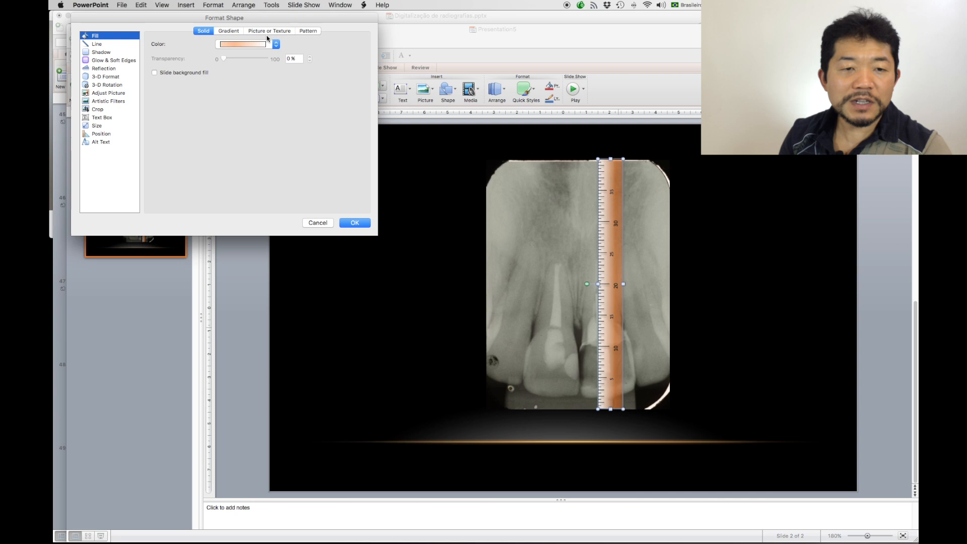
click(229, 31)
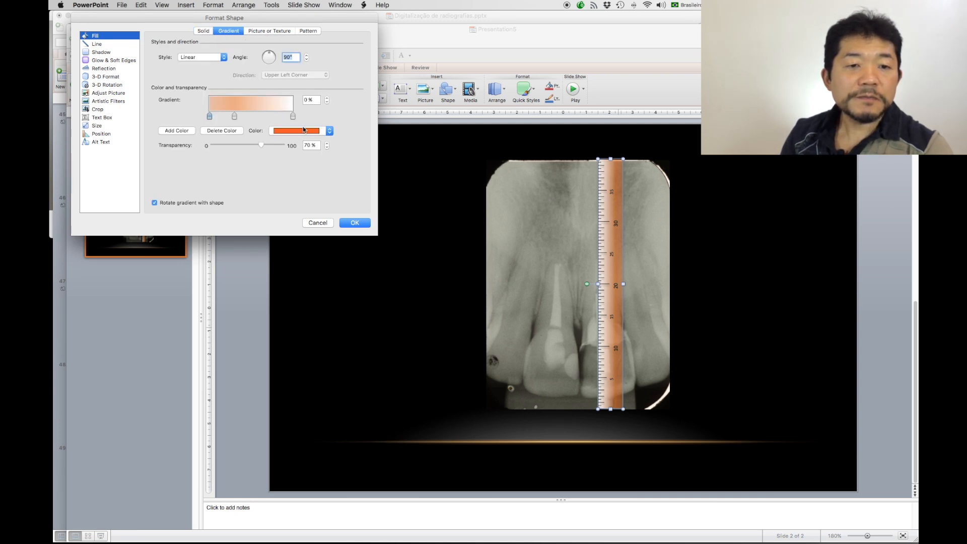
drag(260, 146, 271, 150)
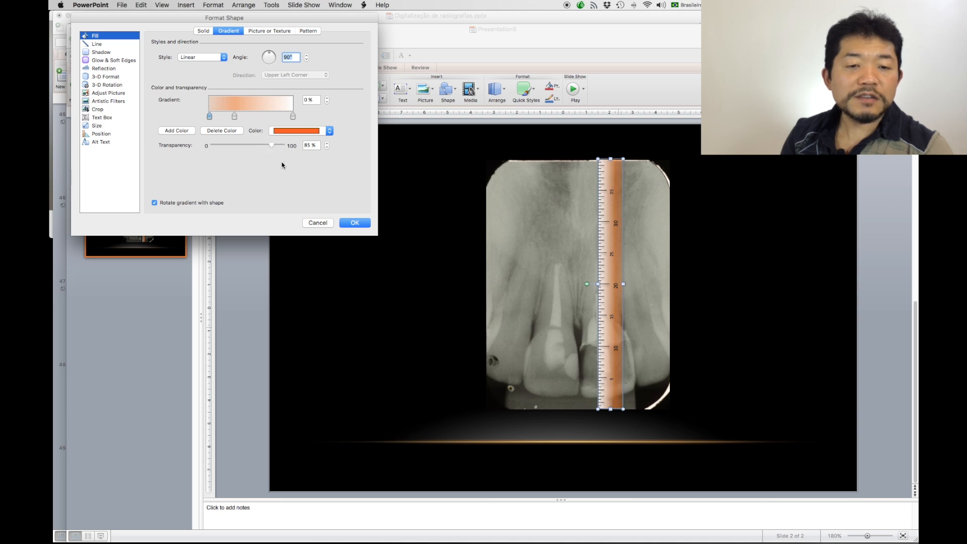
click(351, 223)
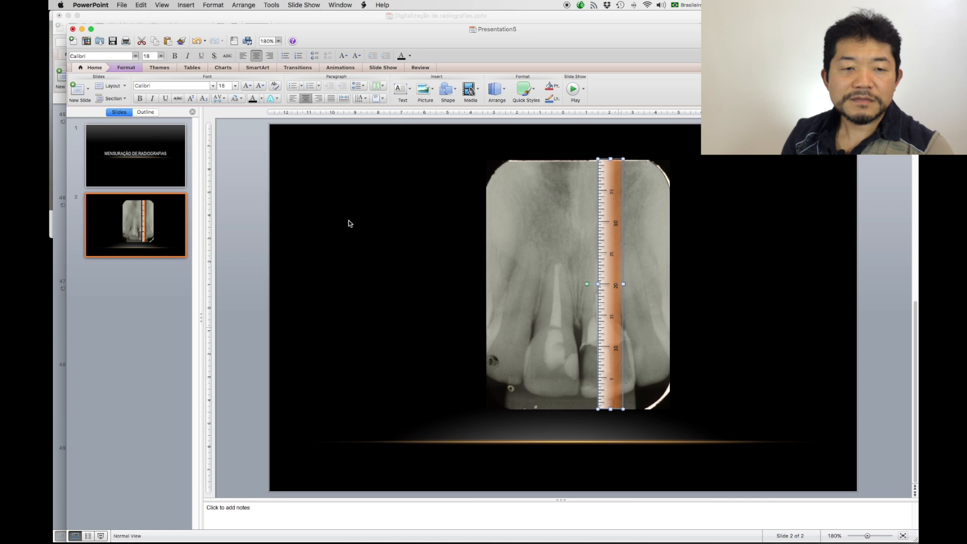
Regroup the ruler with its scale marks and rotate it from vertical to horizontal across the radiograph
right_click(616, 327)
mouse_move(642, 433)
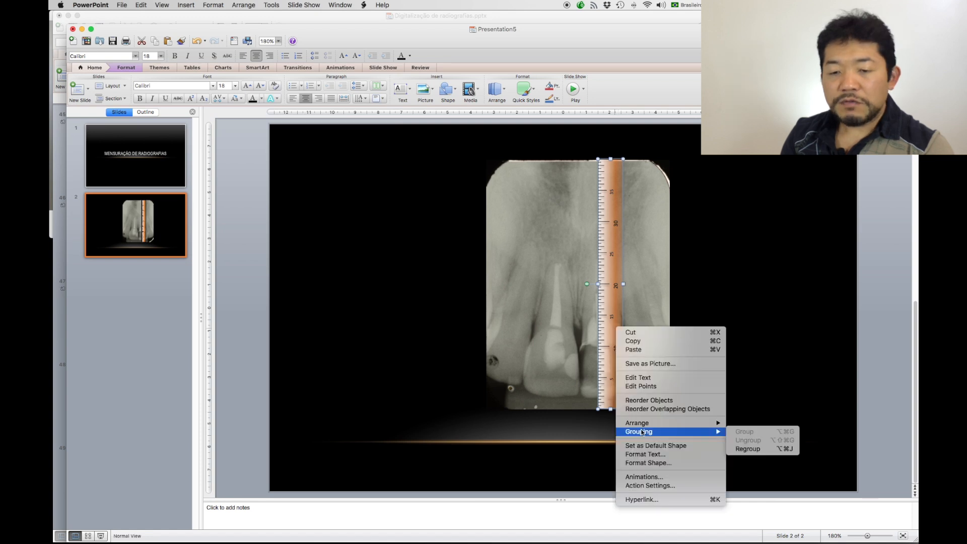
click(757, 449)
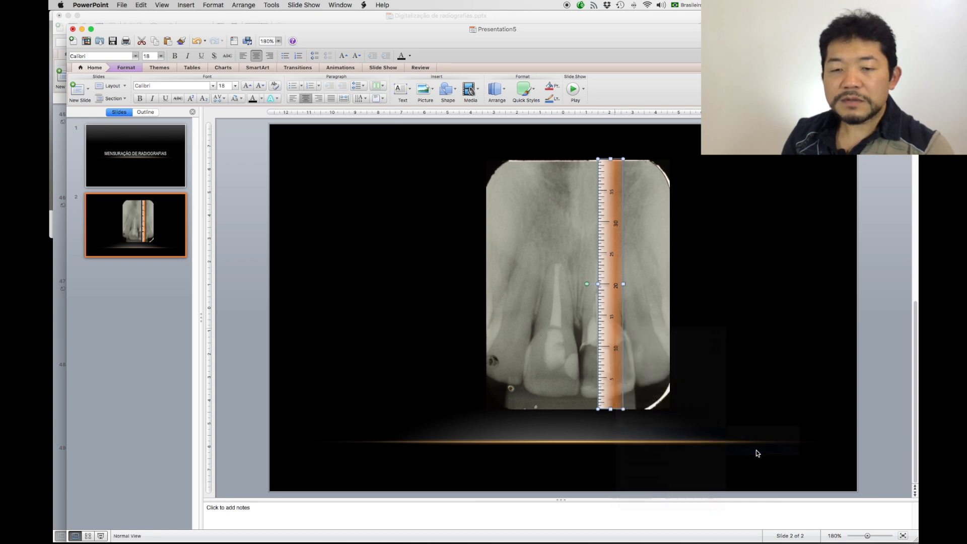
click(720, 334)
drag(622, 321, 627, 322)
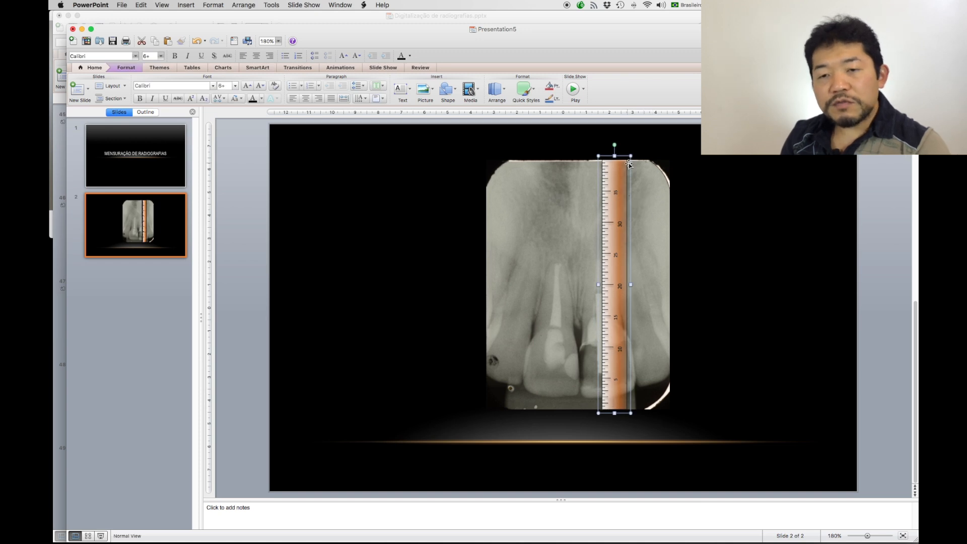
drag(614, 145, 720, 284)
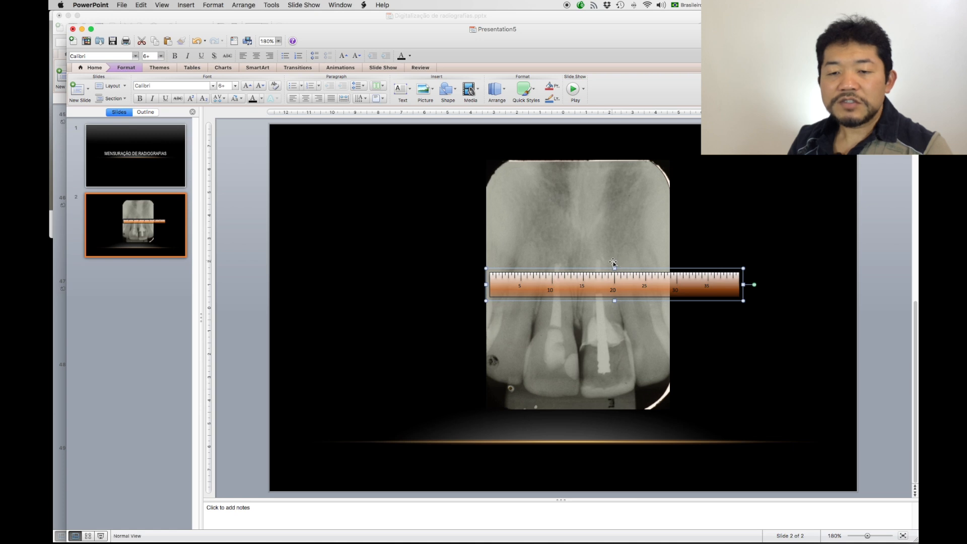
Ungroup the horizontal ruler and regroup its parts so the rotation handle sits above the scale
right_click(707, 292)
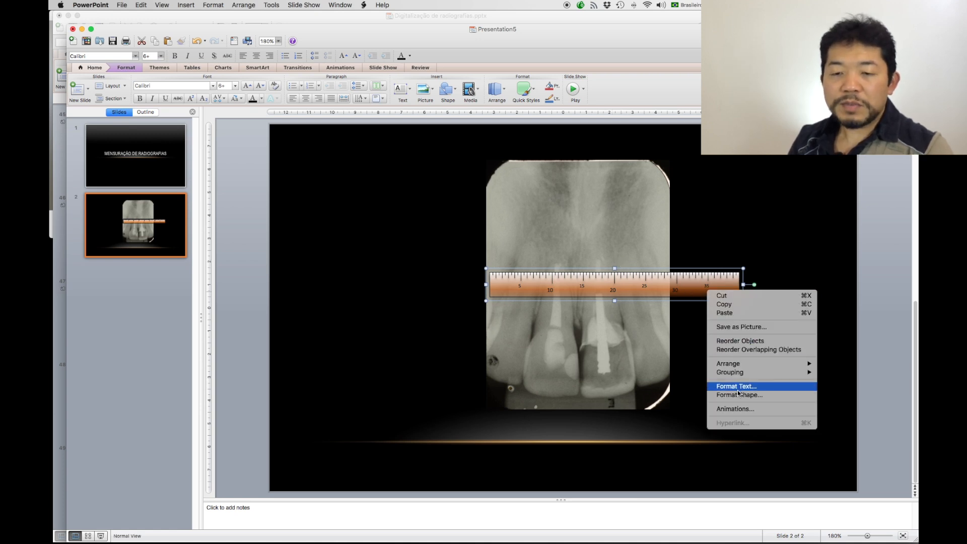
mouse_move(738, 373)
click(839, 381)
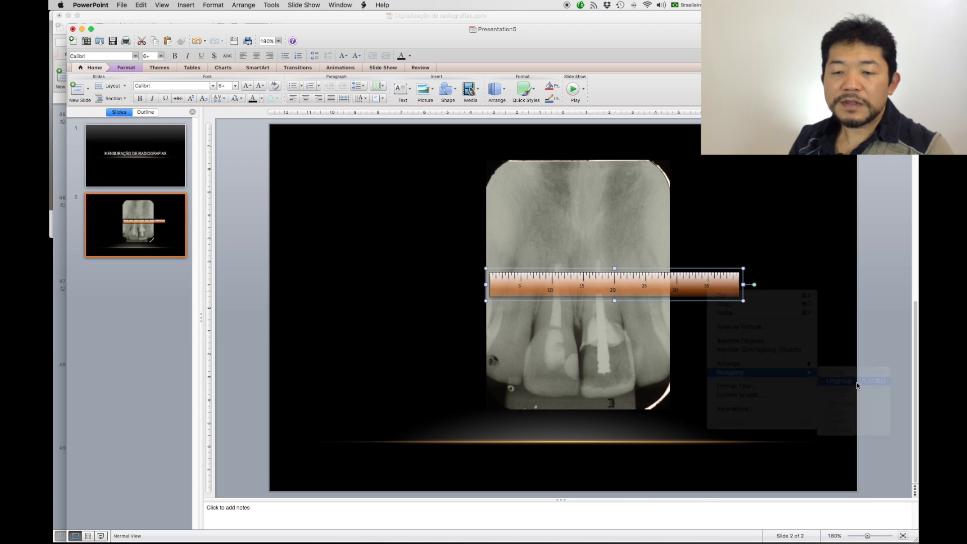
click(786, 330)
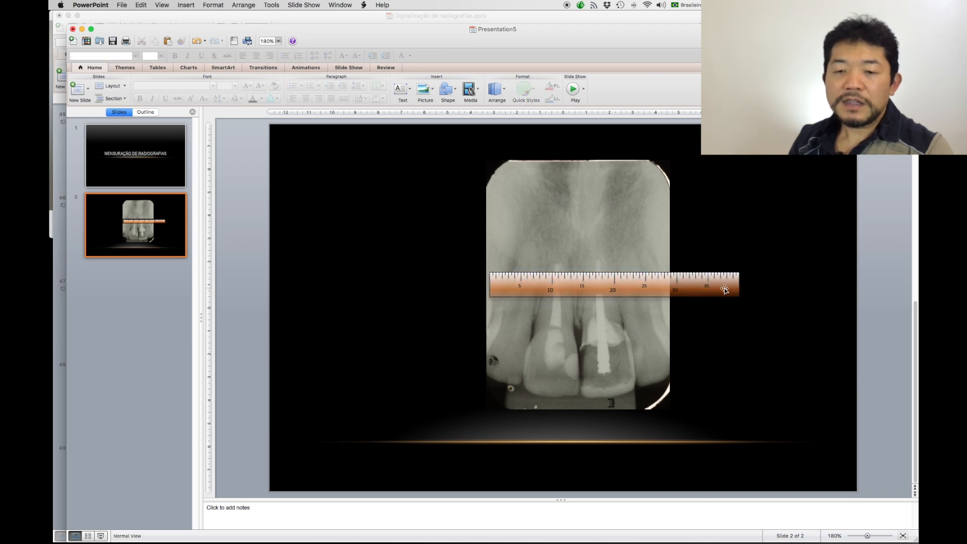
right_click(725, 286)
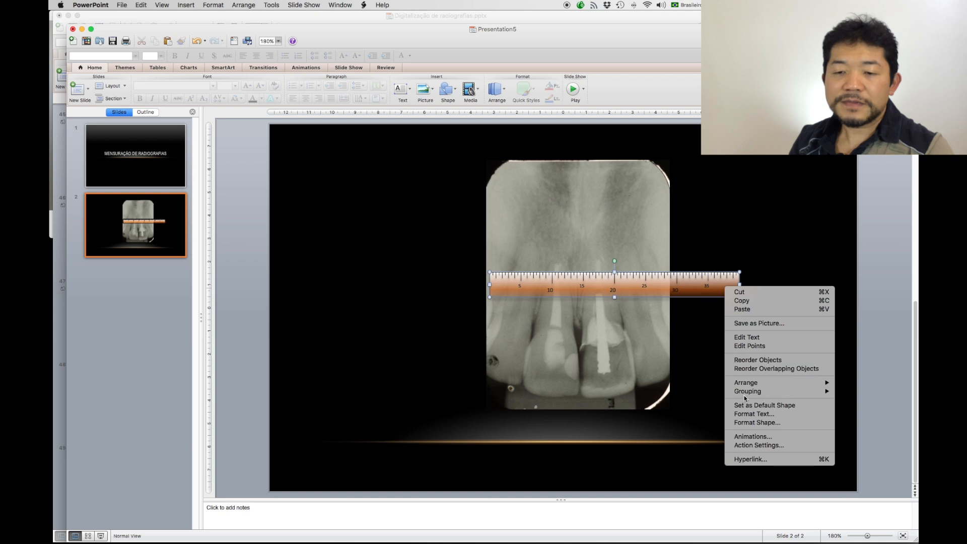
click(853, 411)
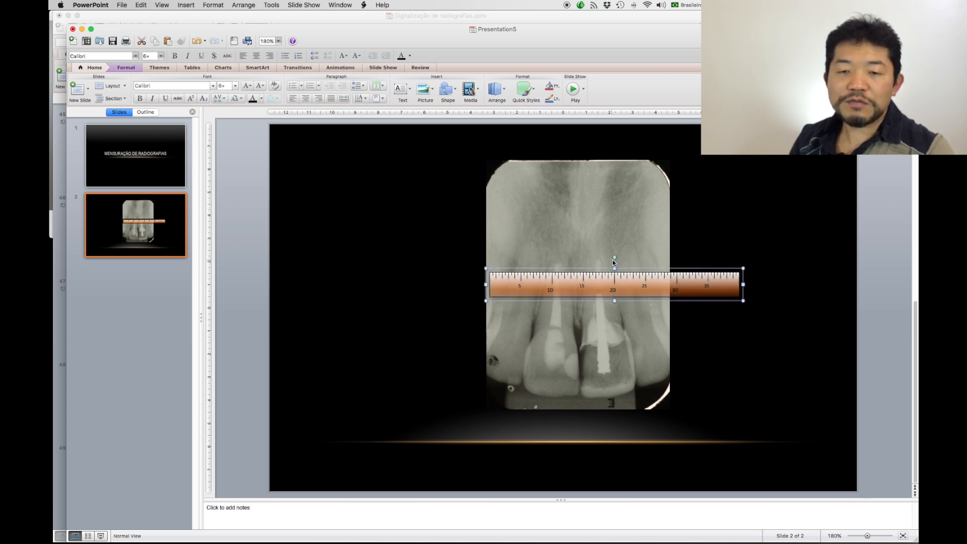
Rotate the ruler back to vertical and tilt it slightly to follow the axis of the tooth with the metal post
drag(615, 252, 543, 283)
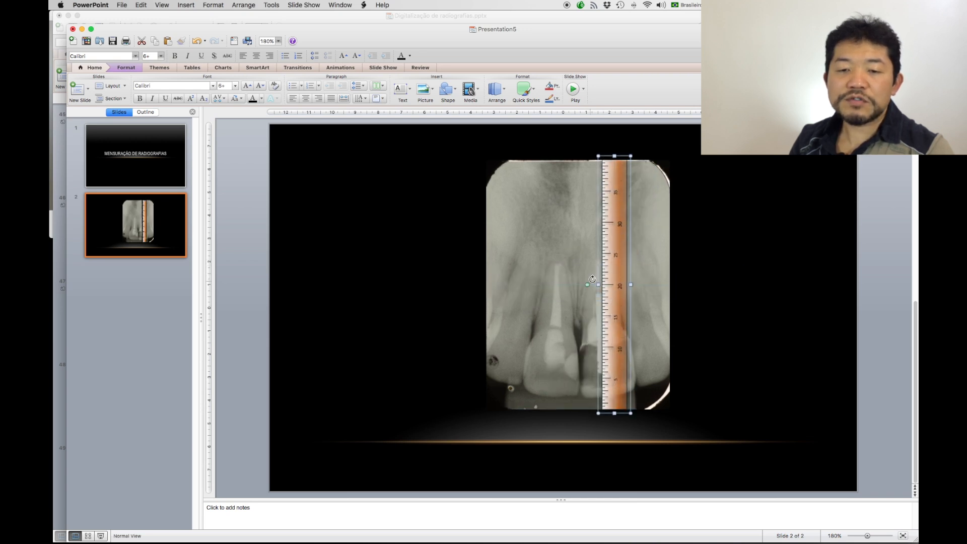
drag(590, 282, 431, 300)
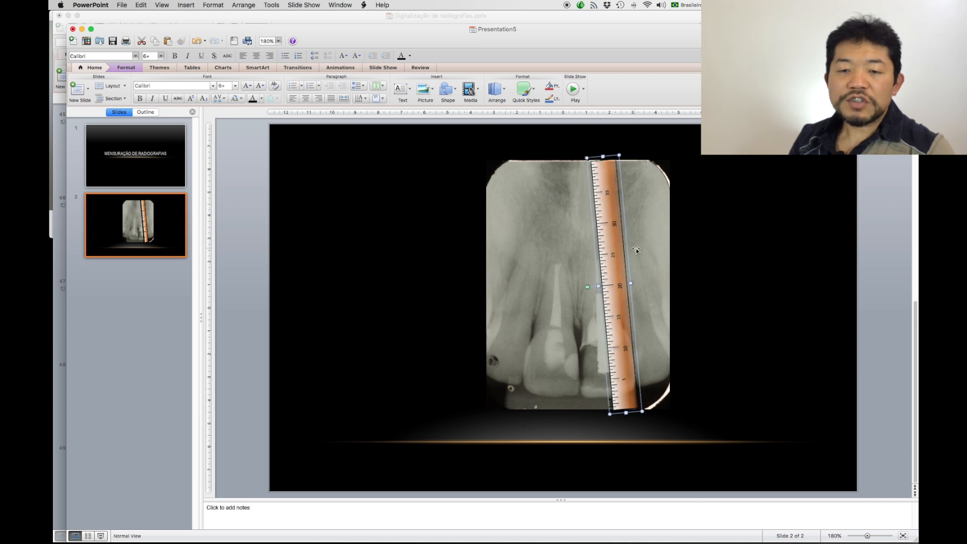
drag(589, 286, 579, 288)
Set the ruler's rotation angle to 5° in its size formatting options
click(617, 267)
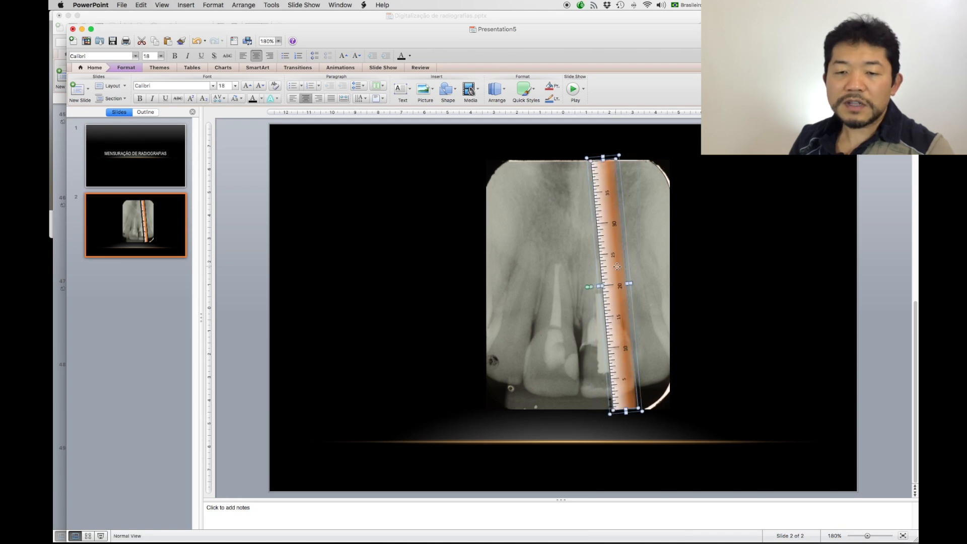
right_click(617, 266)
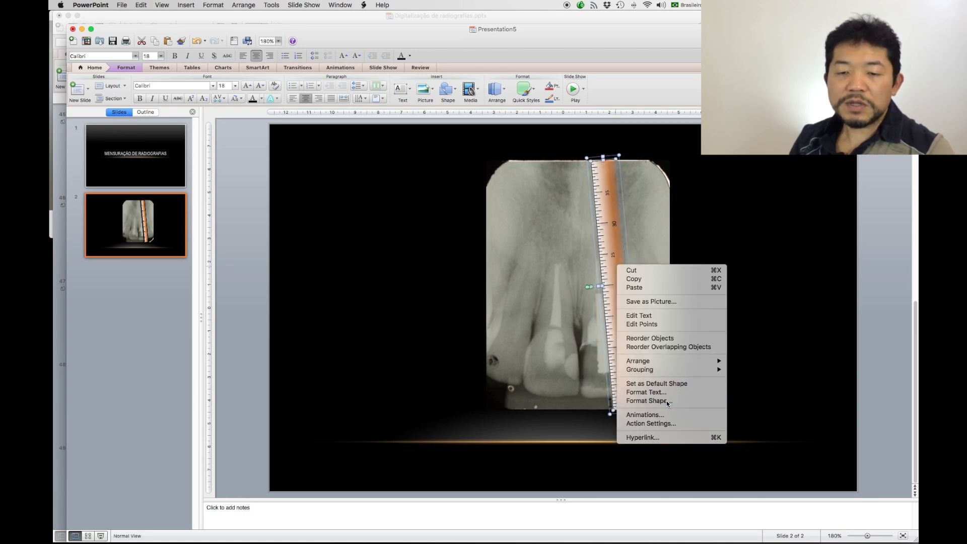
click(667, 403)
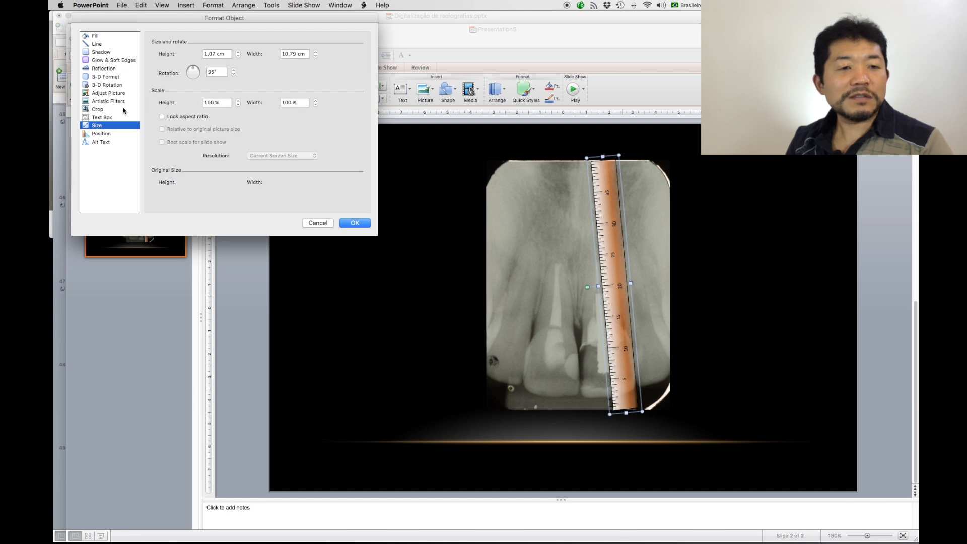
double_click(223, 70)
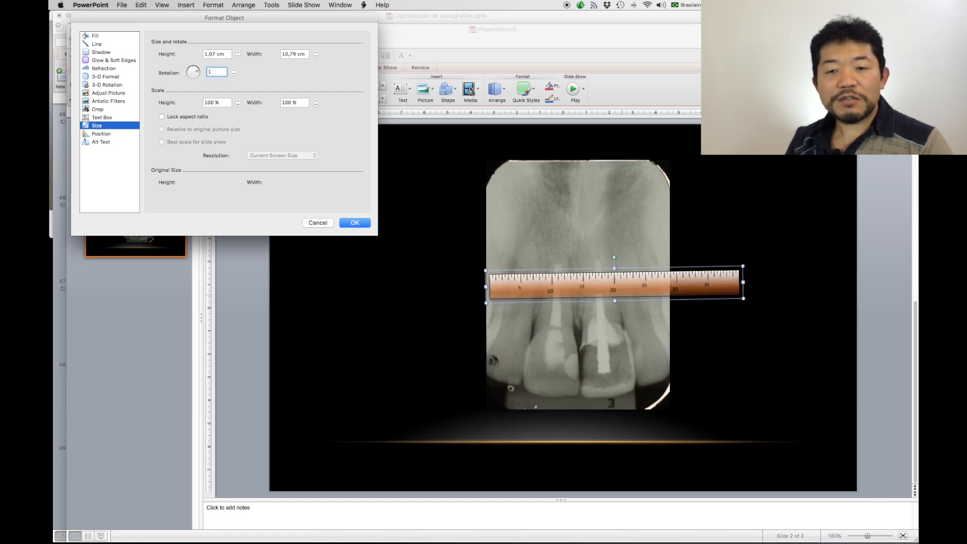
key(BackSpace)
text(2)
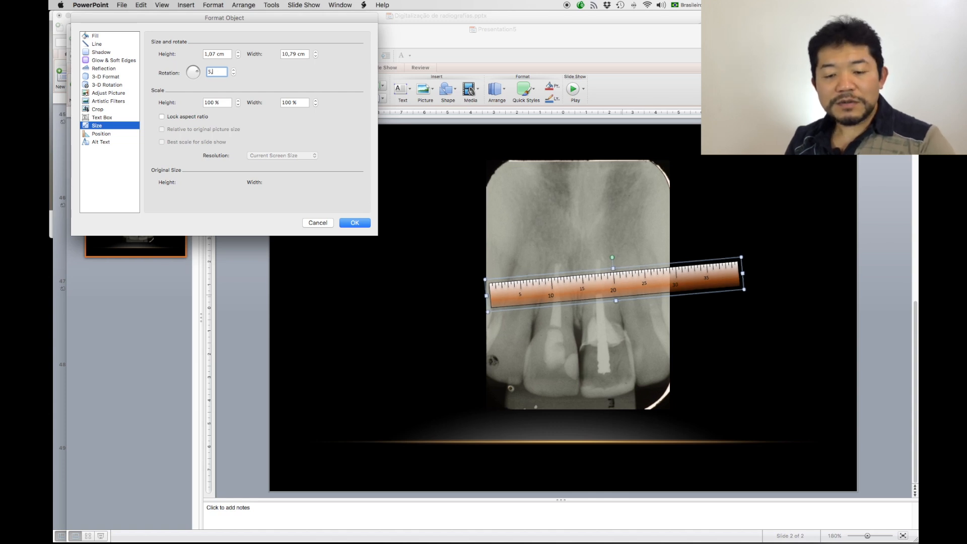
key(Return)
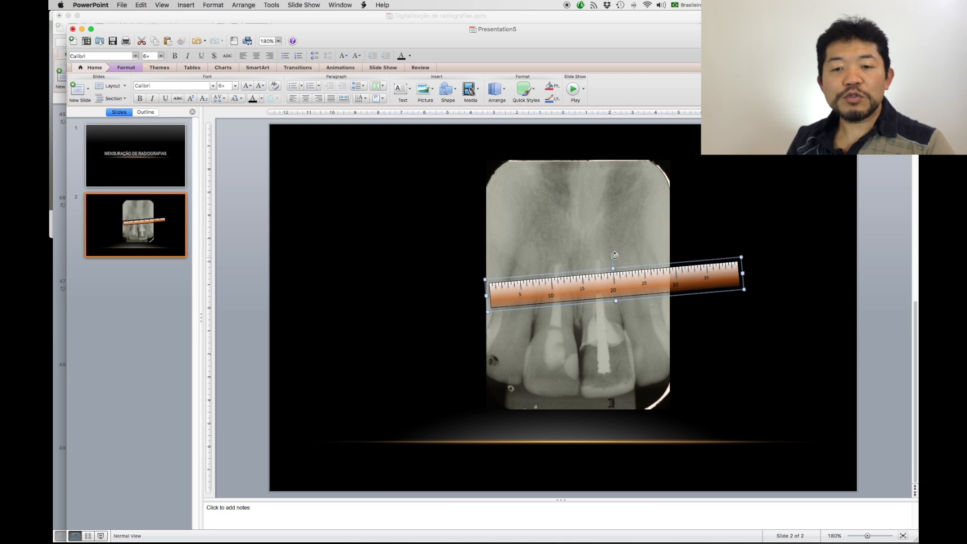
Rotate the ruler to a slightly tilted, near-vertical position and move it over the neighbouring central incisor without the metal post
drag(614, 256, 570, 291)
drag(619, 271, 572, 277)
click(695, 292)
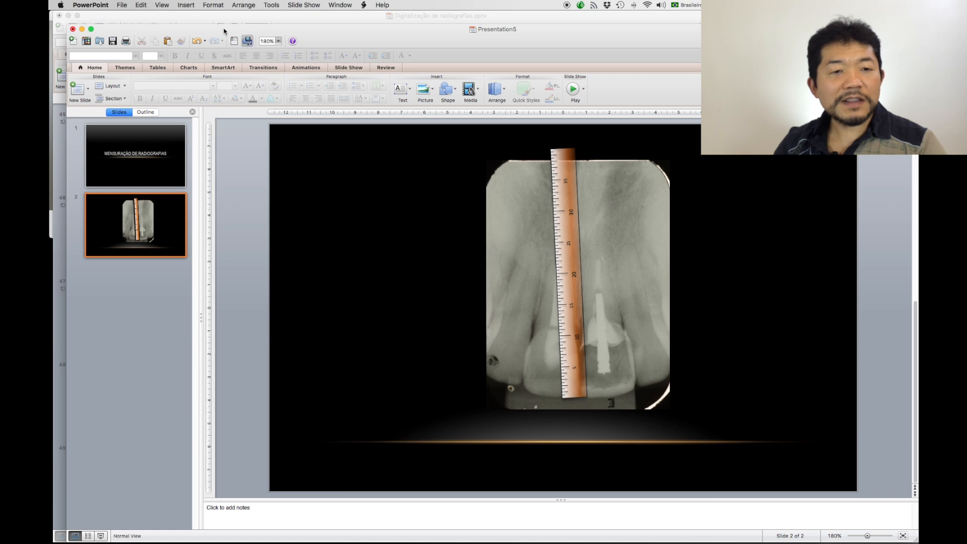
Export only the current slide as the JPEG picture Presentation5.jpg in the Mesa folder, at 1600 by 1000 pixels
click(122, 5)
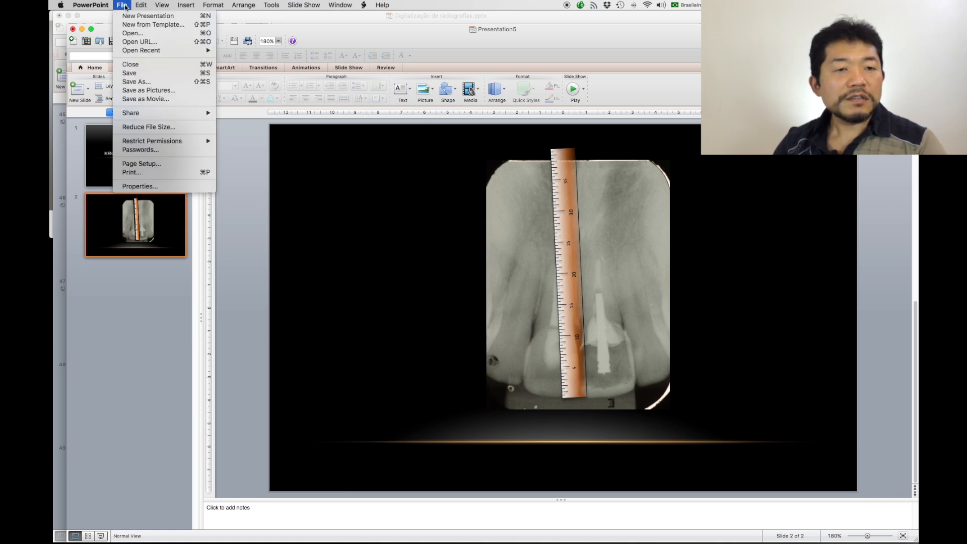
click(165, 94)
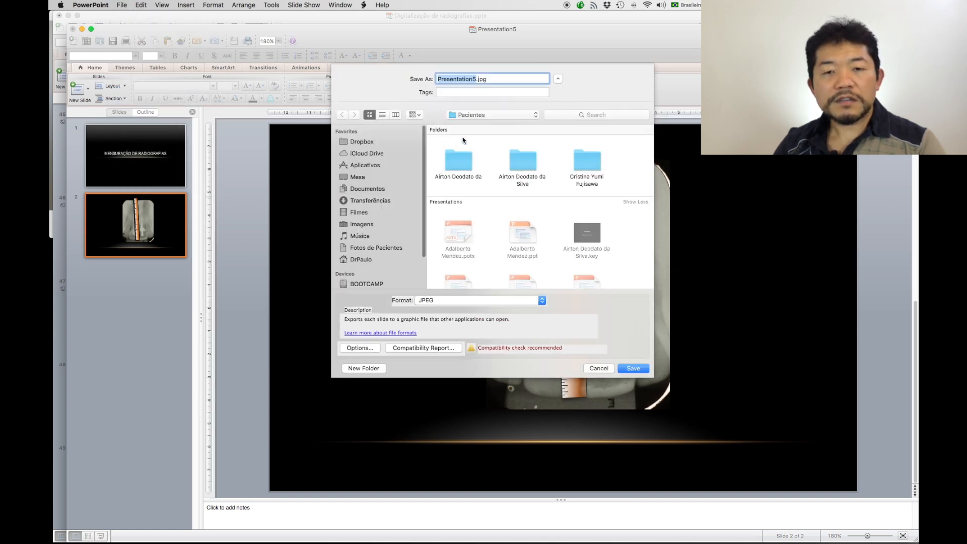
click(361, 176)
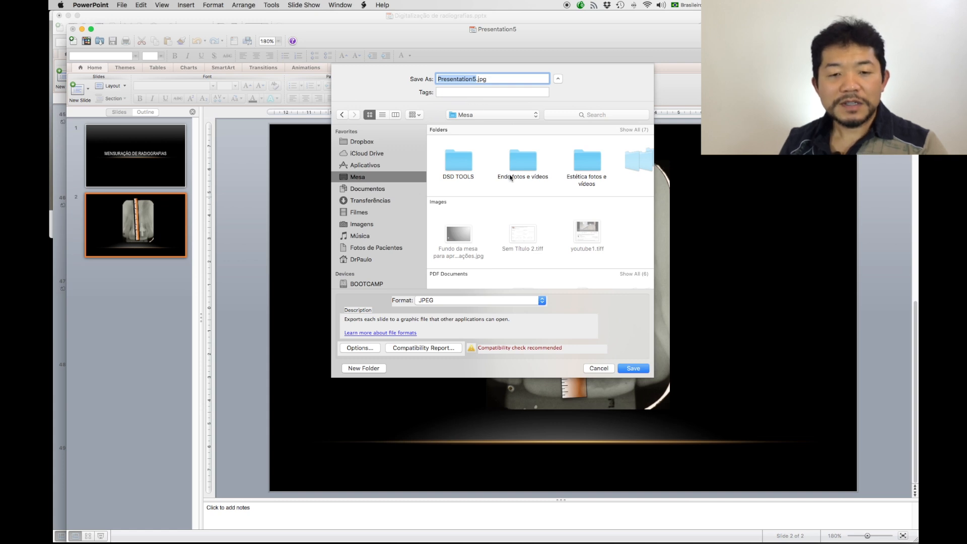
click(543, 301)
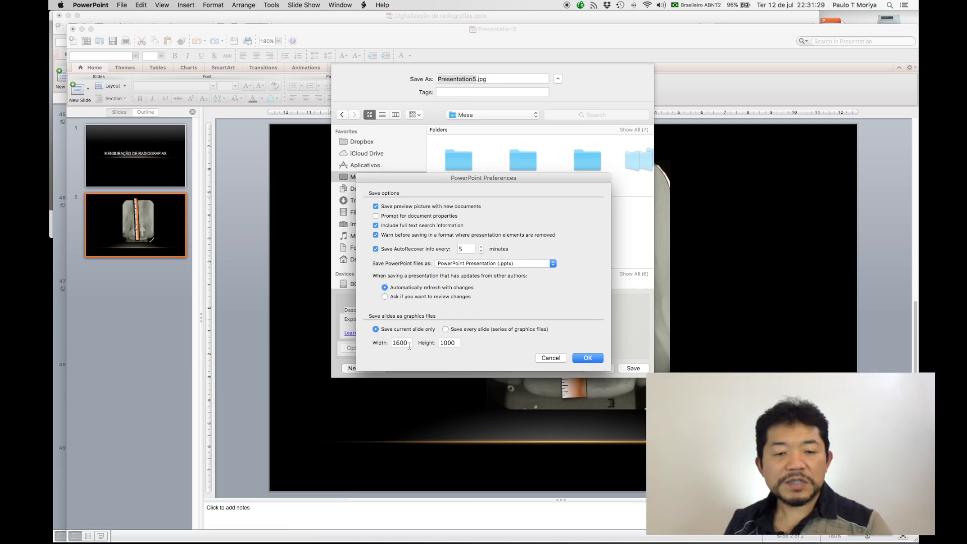
click(588, 358)
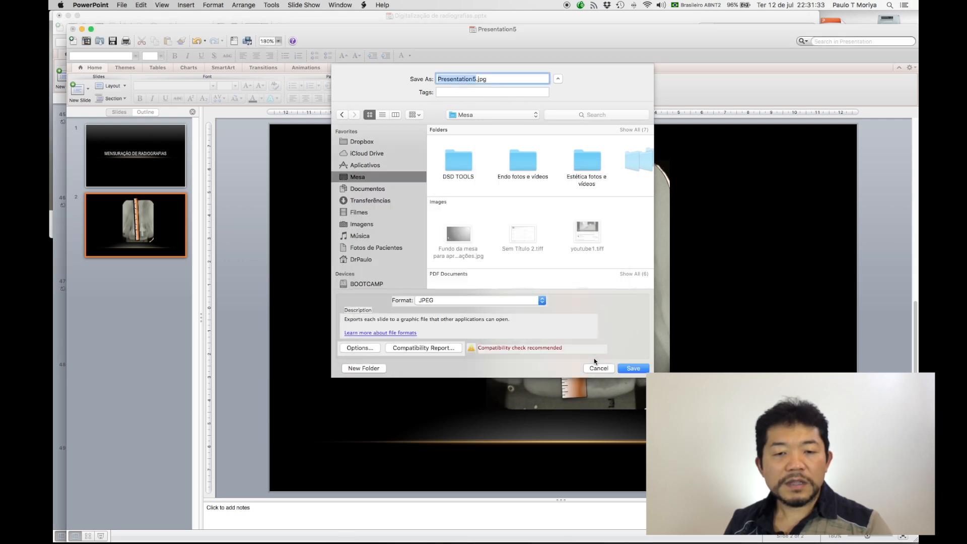
click(637, 370)
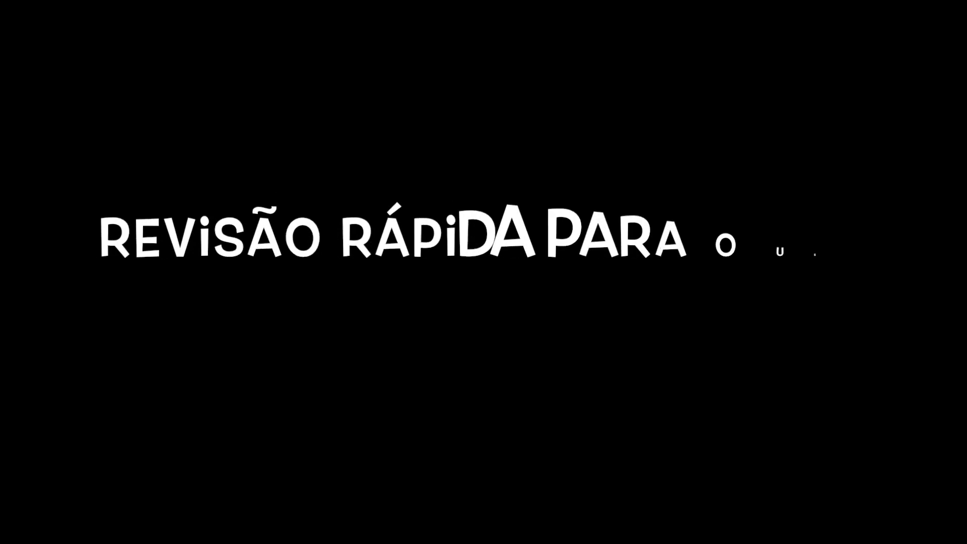